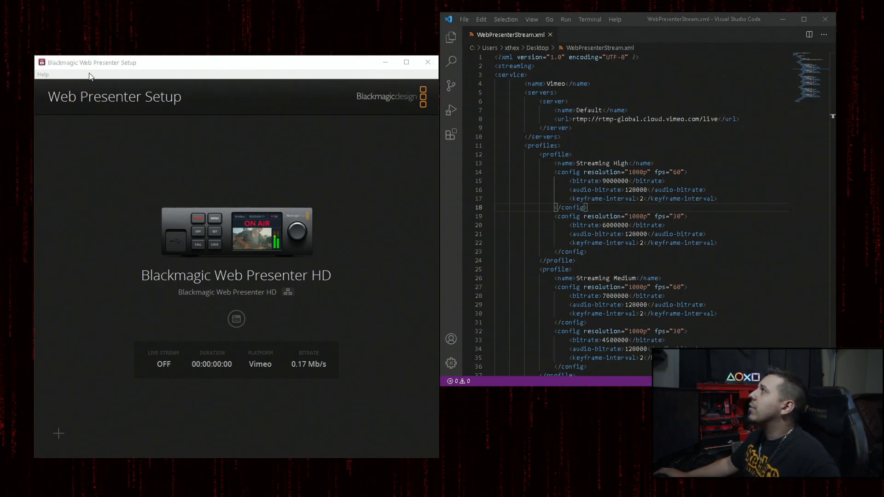
Step: Examine the Streaming High profile, the Default server's RTMP URL and the Vimeo service name in WebPresenterStream.xml
click(583, 173)
scroll(583, 174, down, 1)
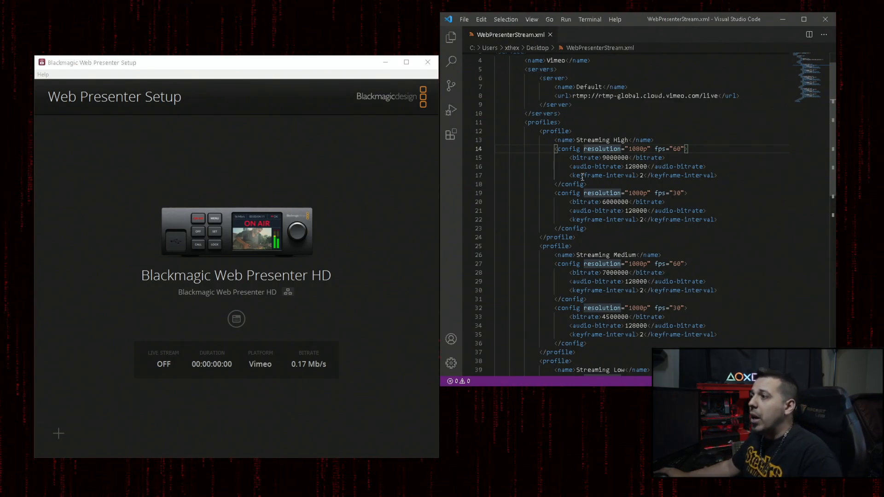
click(617, 175)
scroll(619, 179, up, 1)
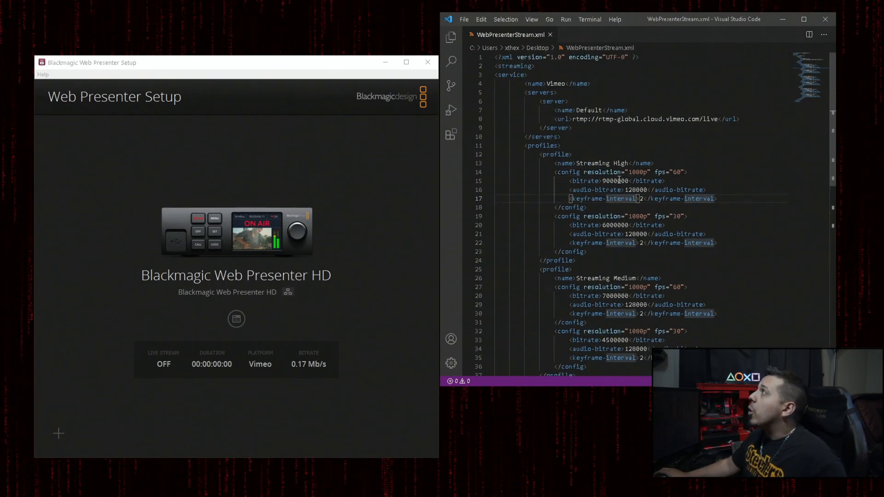
click(598, 165)
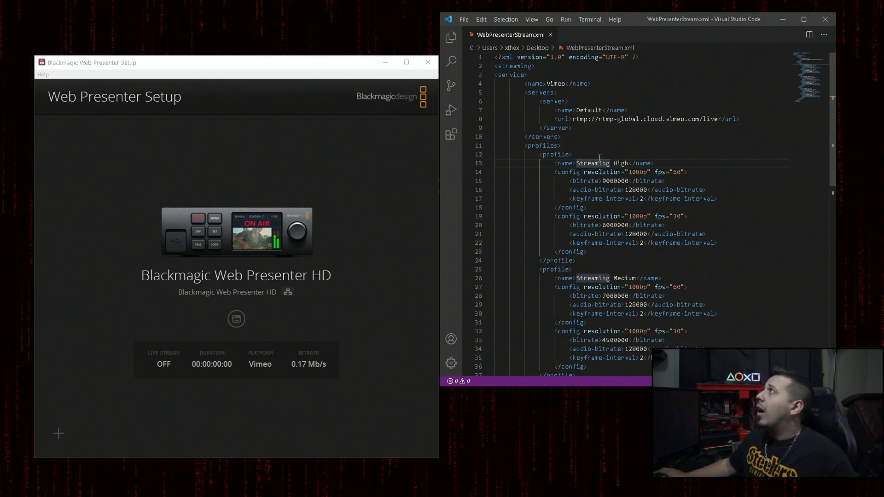
click(581, 121)
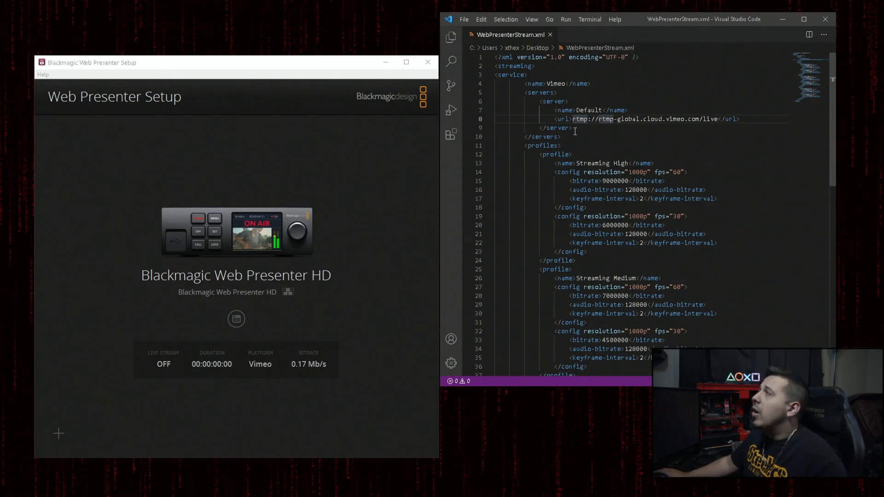
click(573, 120)
drag(573, 119, 718, 119)
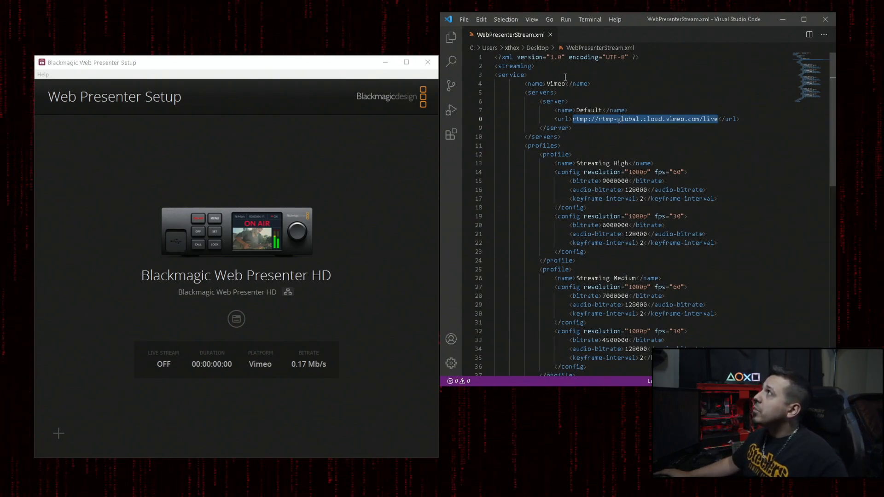
drag(546, 83, 565, 84)
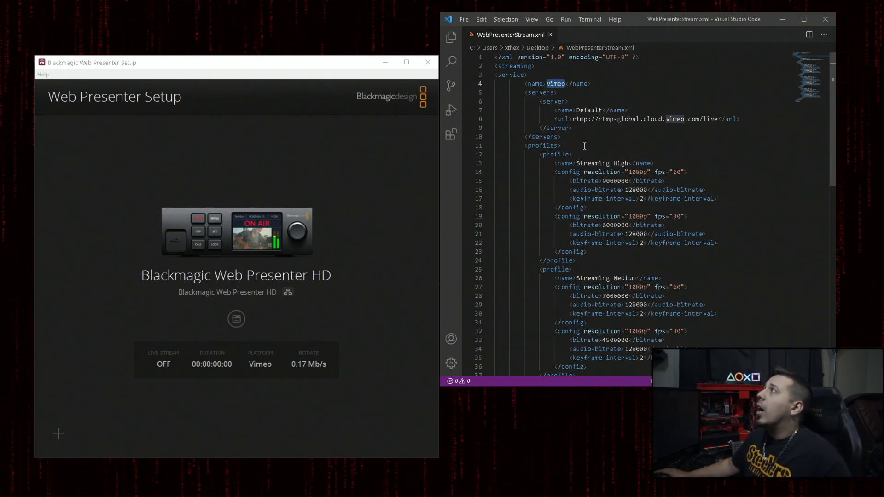
Step: Review the bitrate settings of the high, medium and low streaming profiles, plus the Default server entry in the XML
scroll(601, 167, down, 1)
scroll(601, 167, down, 1)
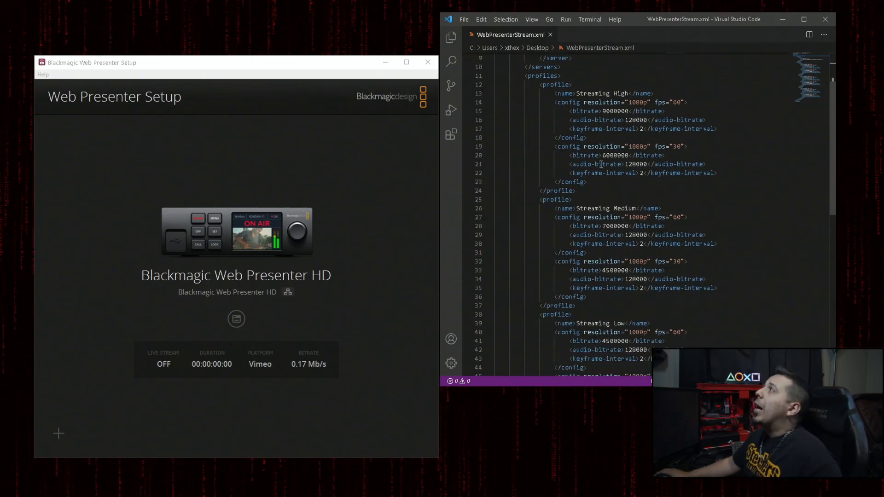
scroll(601, 164, down, 2)
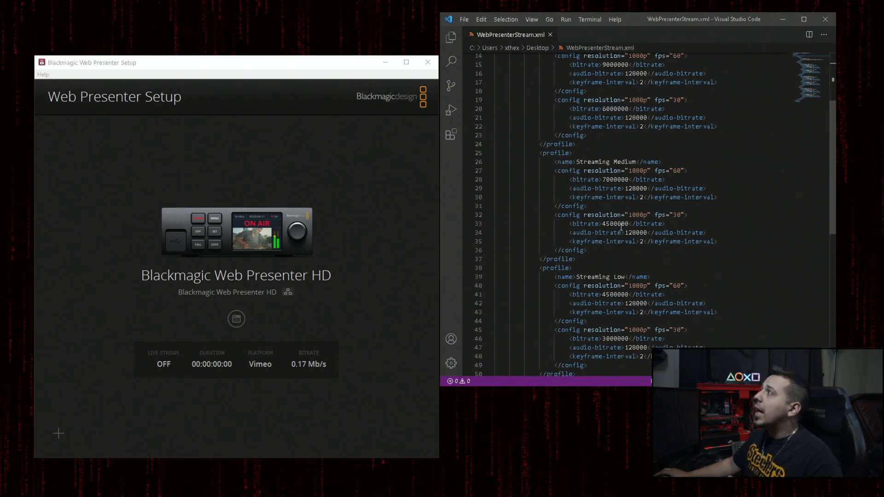
scroll(617, 221, down, 3)
scroll(614, 242, up, 3)
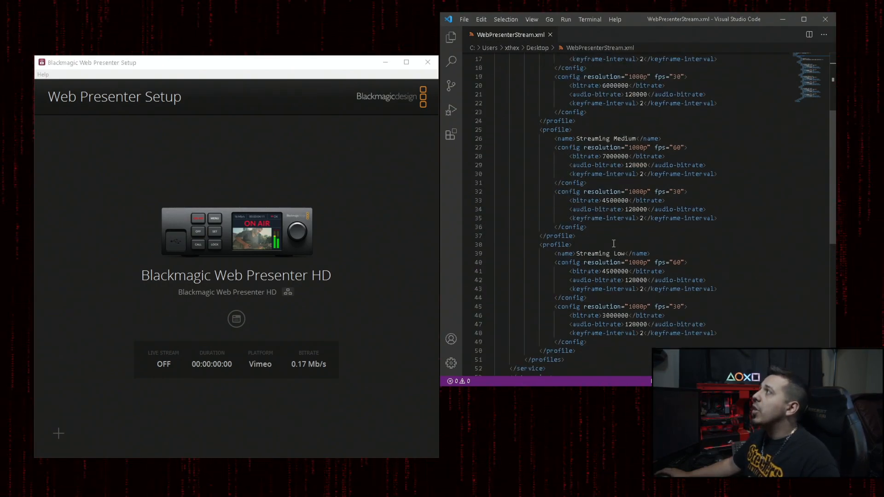
scroll(614, 244, up, 1)
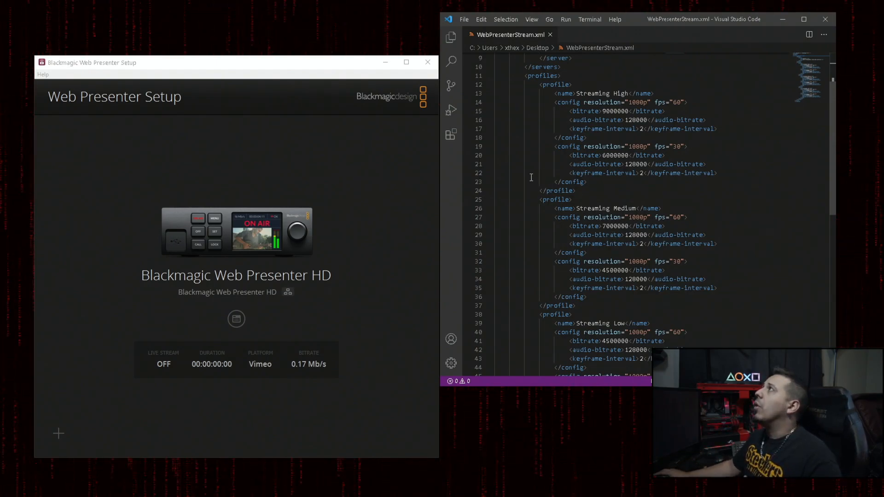
click(606, 147)
scroll(609, 148, up, 3)
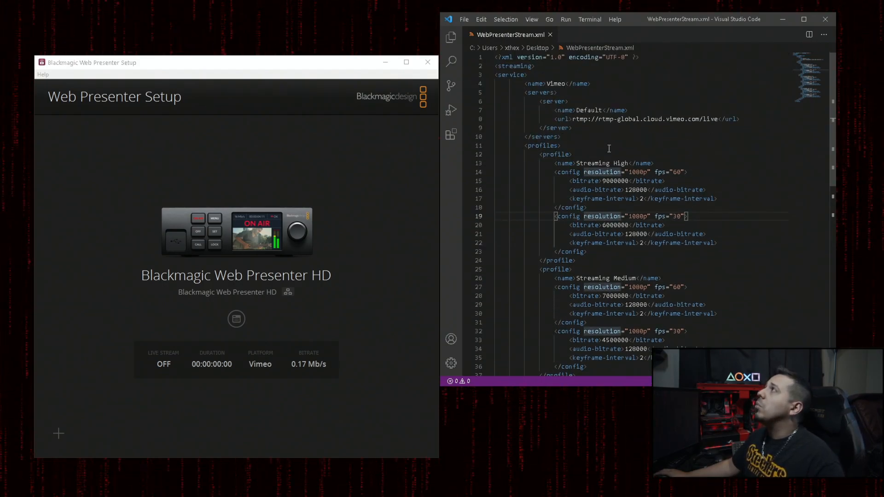
scroll(608, 148, down, 1)
scroll(609, 148, down, 3)
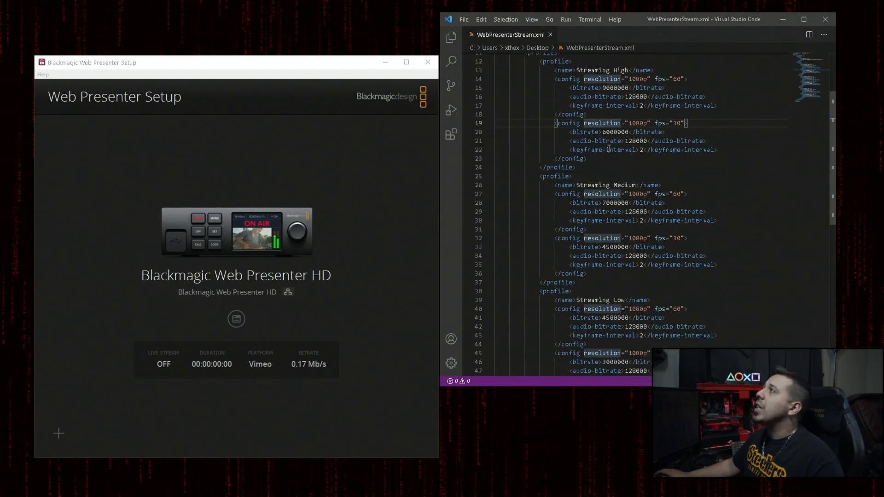
scroll(609, 148, up, 4)
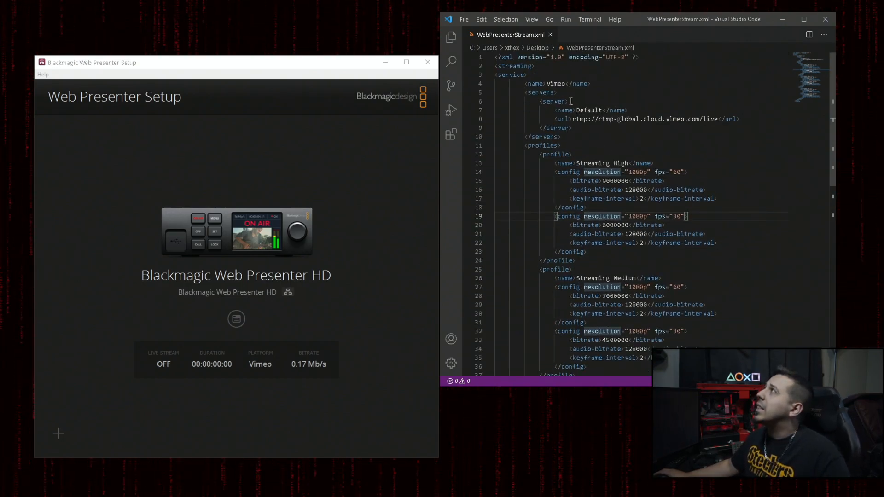
click(583, 109)
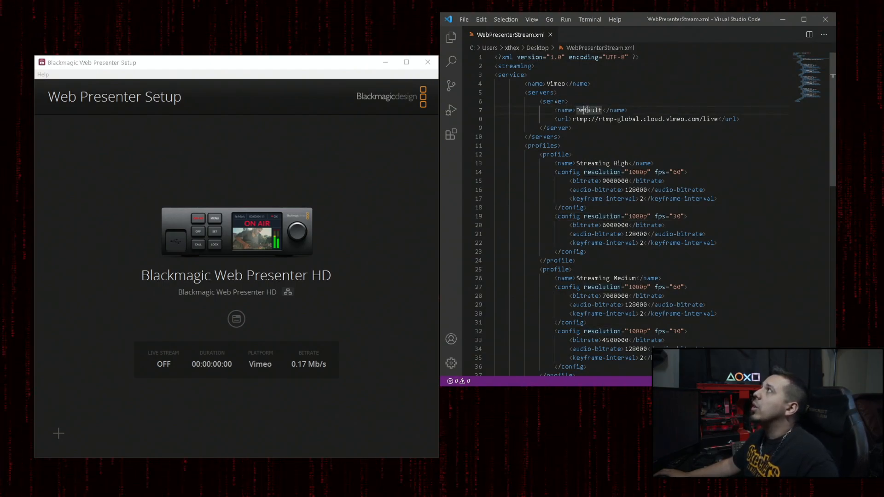
click(591, 119)
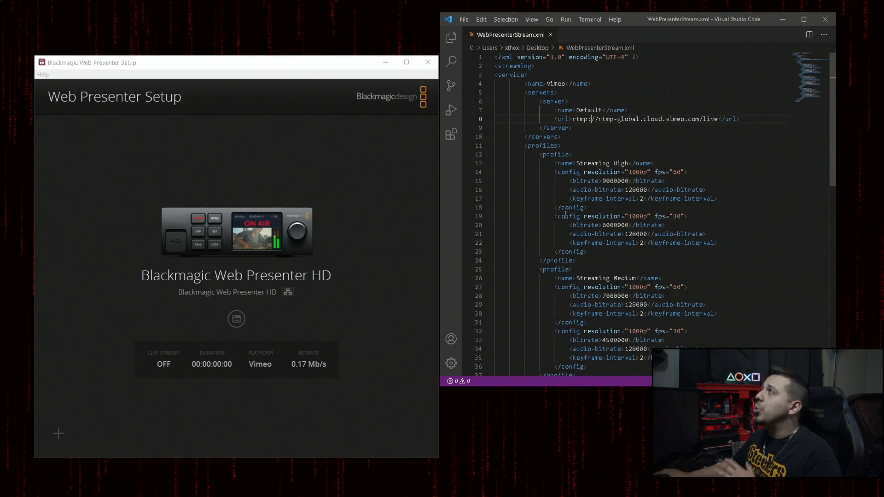
Step: Switch to Blackmagic Web Presenter Setup and load the WebPresenterStream XML from the Desktop as the device's streaming settings
click(353, 423)
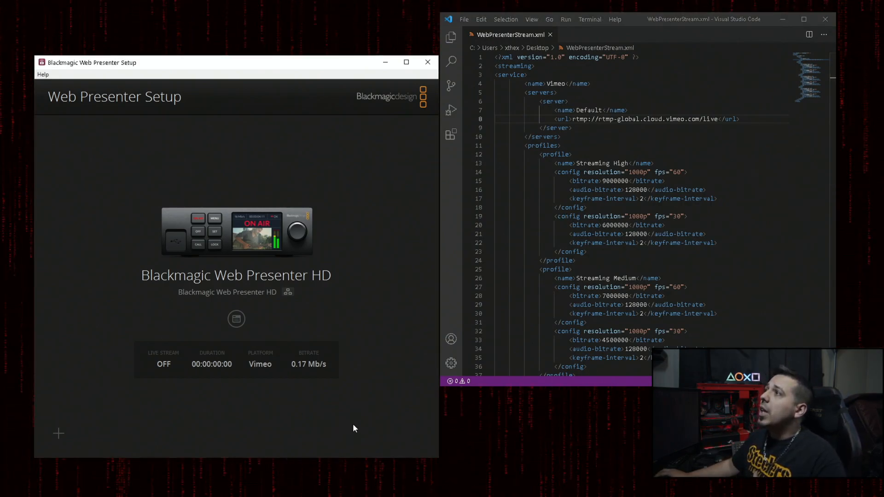
click(237, 320)
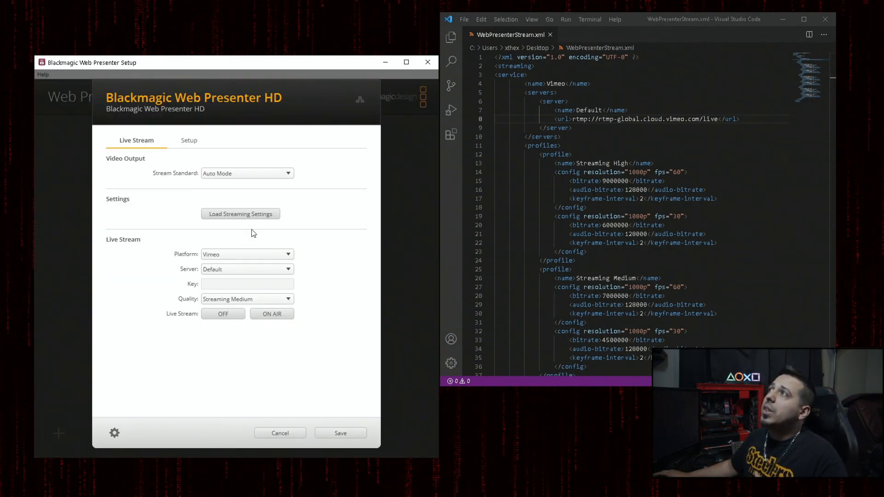
click(259, 215)
click(369, 235)
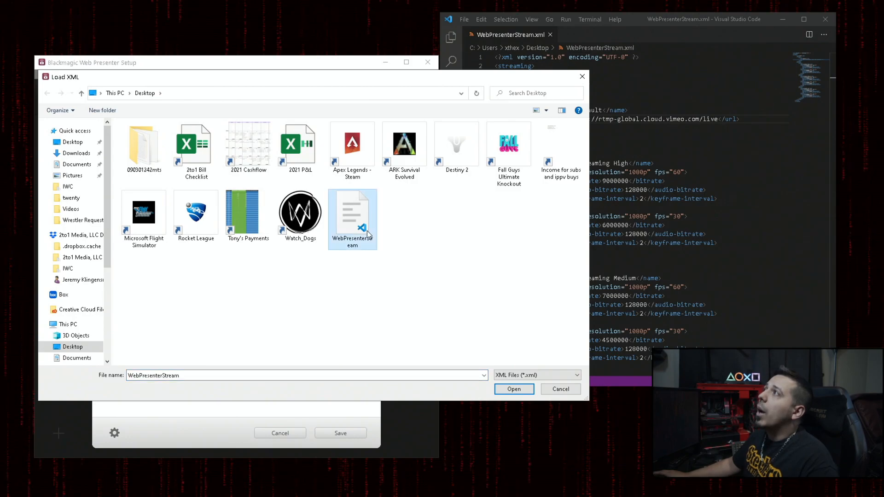
click(514, 389)
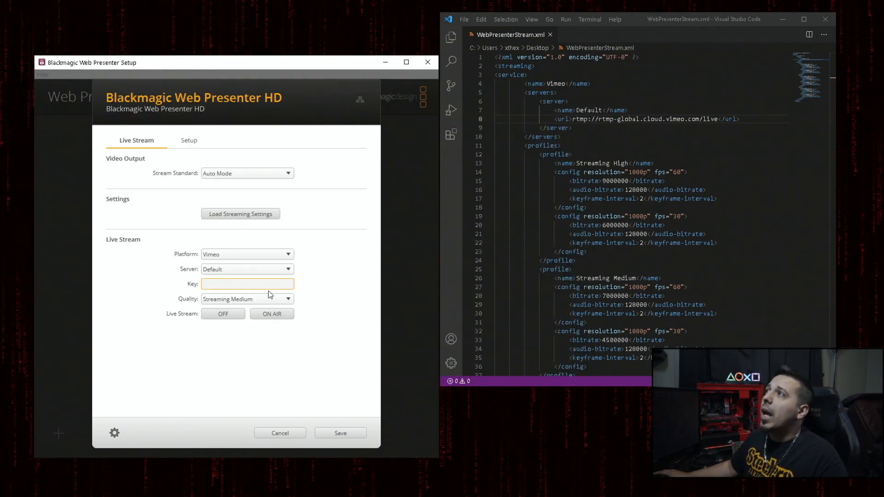
Step: Check the available live stream platforms and quality options against the service and profiles defined in WebPresenterStream.xml
click(277, 255)
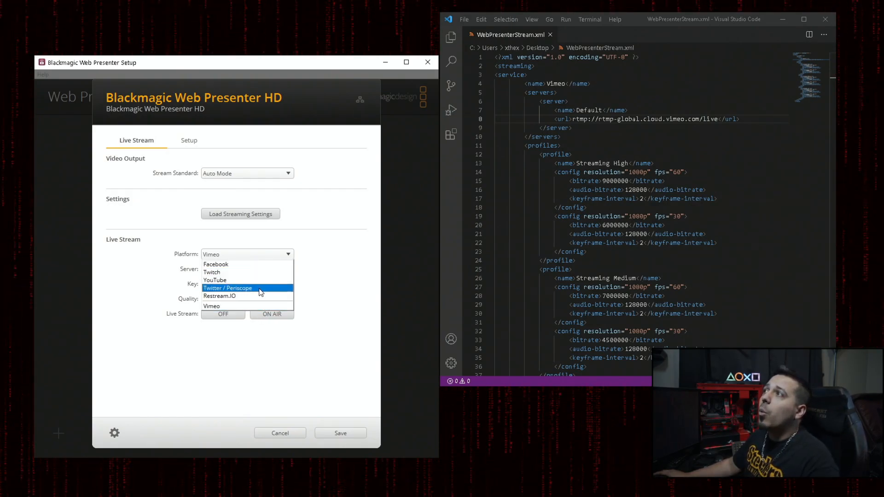
click(580, 270)
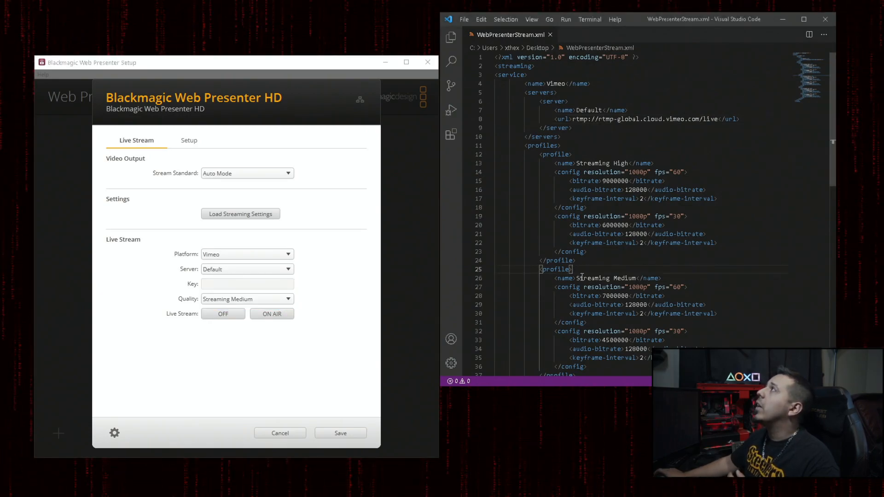
scroll(582, 277, down, 10)
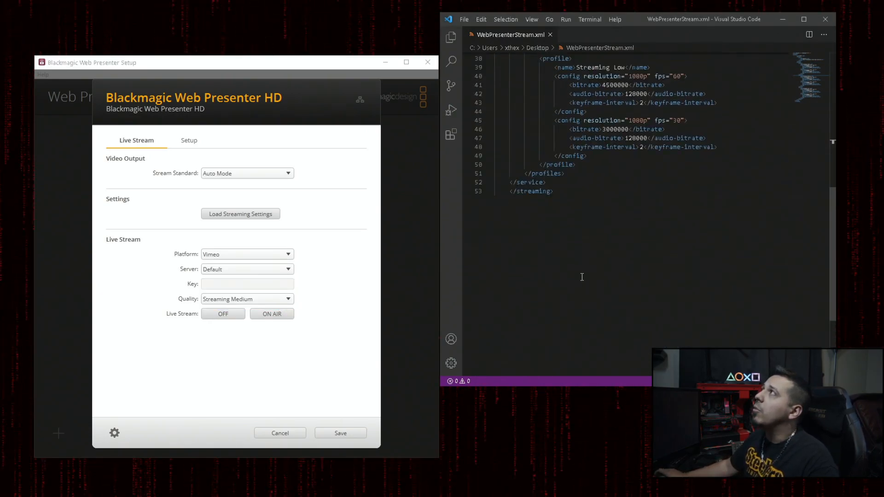
scroll(582, 276, up, 10)
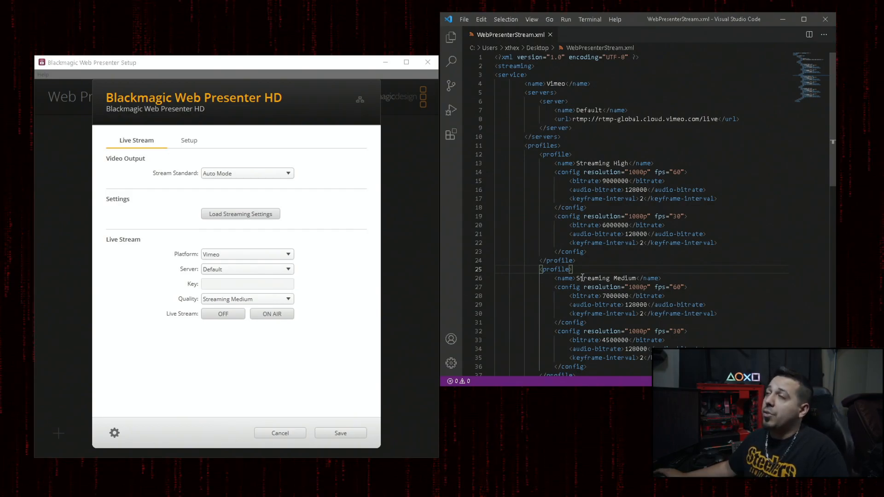
scroll(582, 276, down, 1)
click(207, 256)
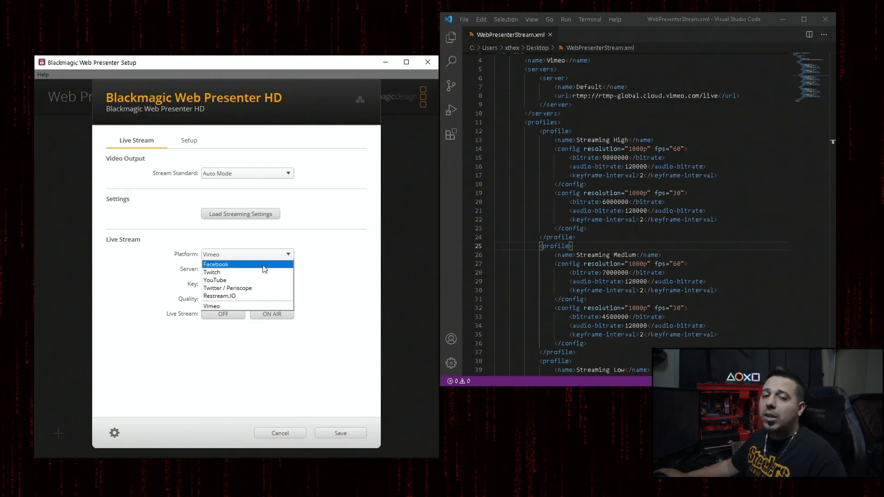
click(338, 288)
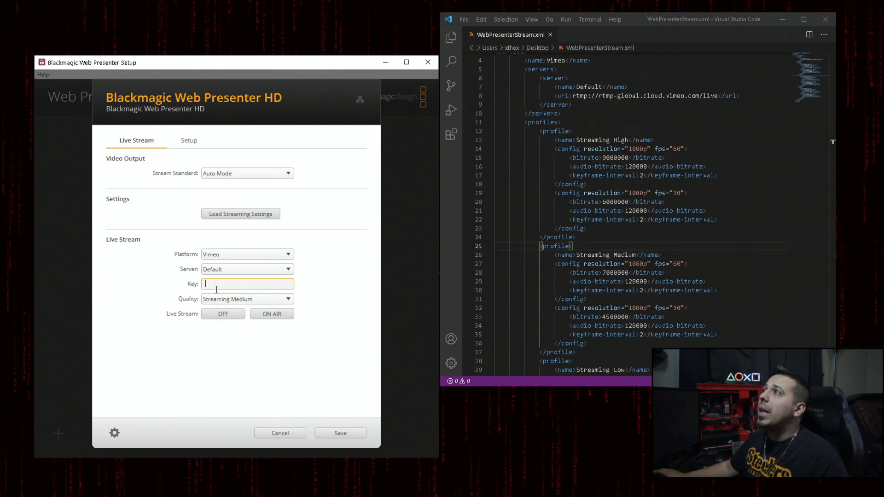
click(268, 301)
click(270, 303)
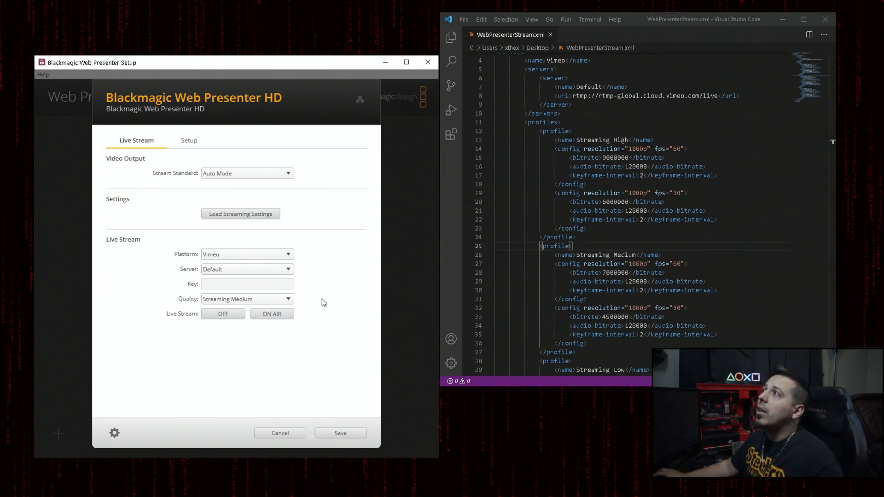